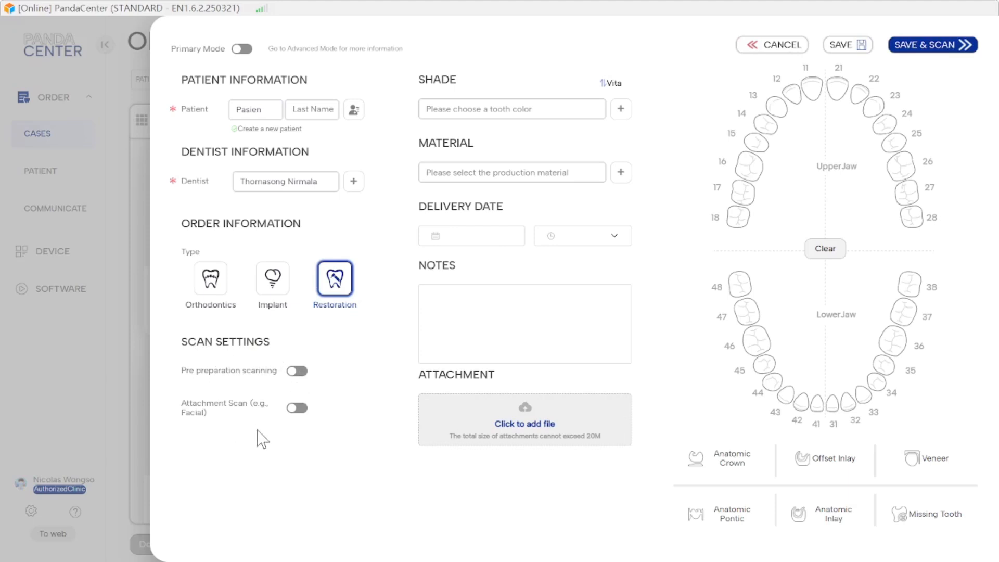
{"action": "left_click", "coordinate": [573, 109]}
{"action": "left_click", "coordinate": [526, 172]}
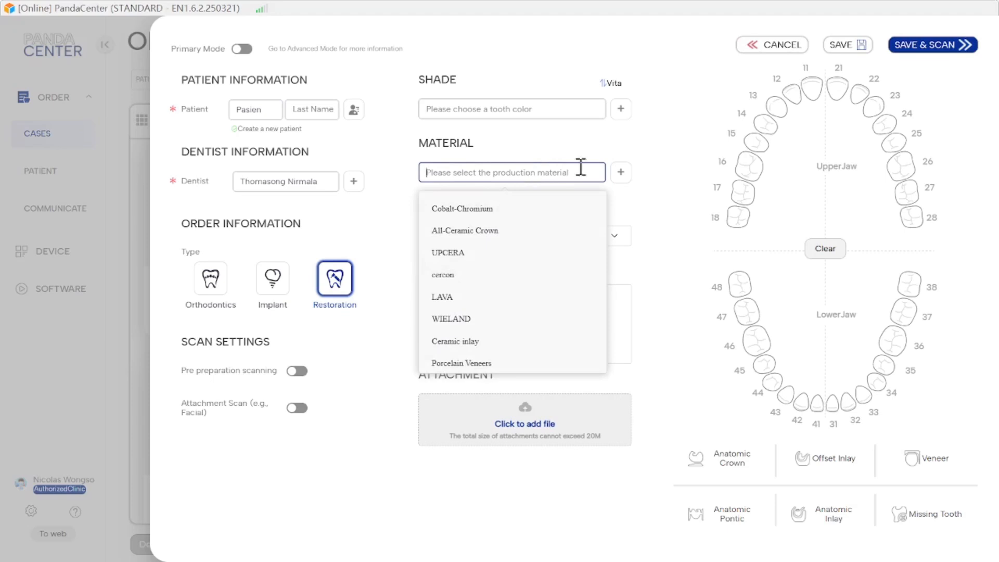
{"action": "left_click", "coordinate": [466, 236]}
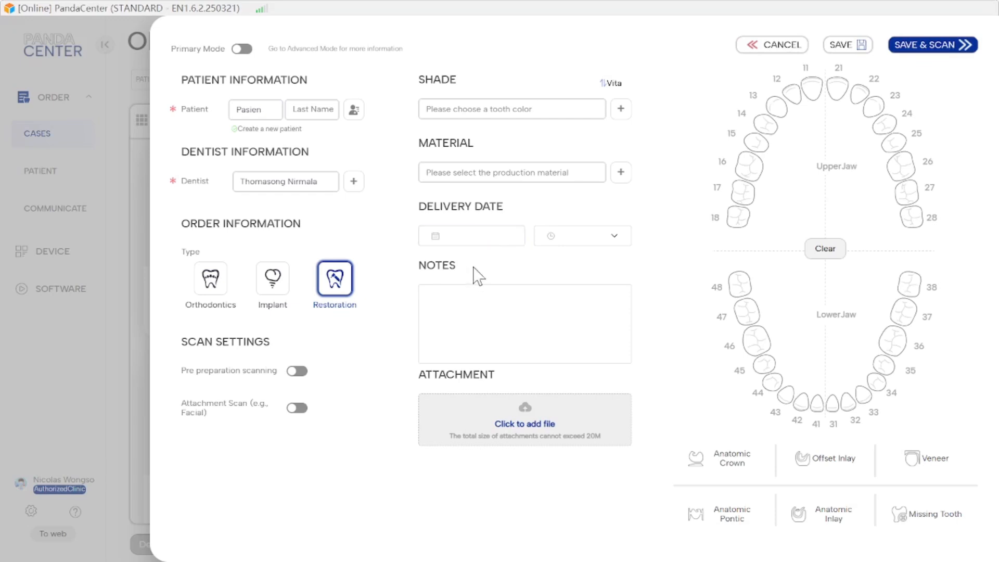
{"action": "left_click", "coordinate": [464, 313]}
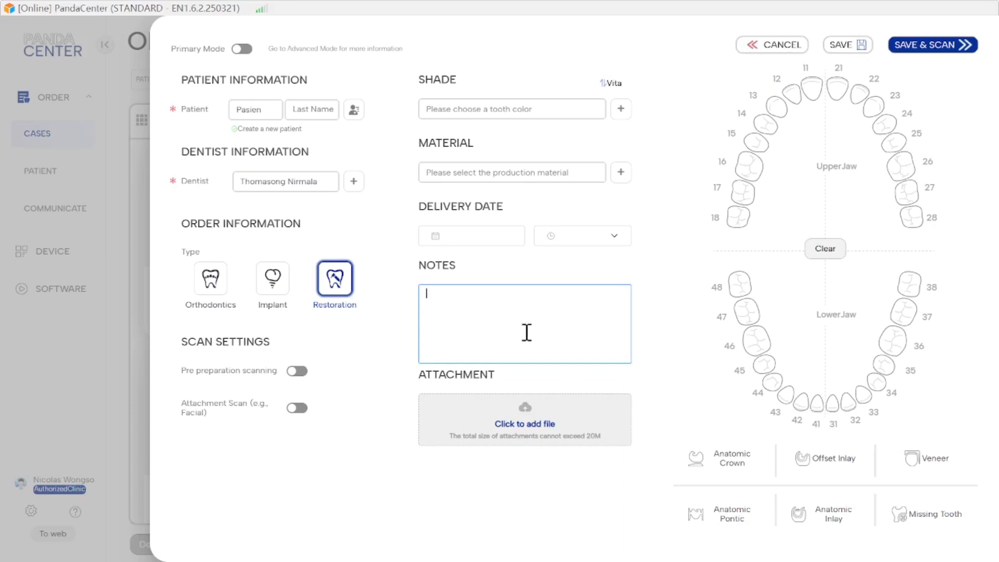
Mark upper tooth 17 as an anatomic crown, save the restoration order and start its scan
{"action": "left_click", "coordinate": [743, 190]}
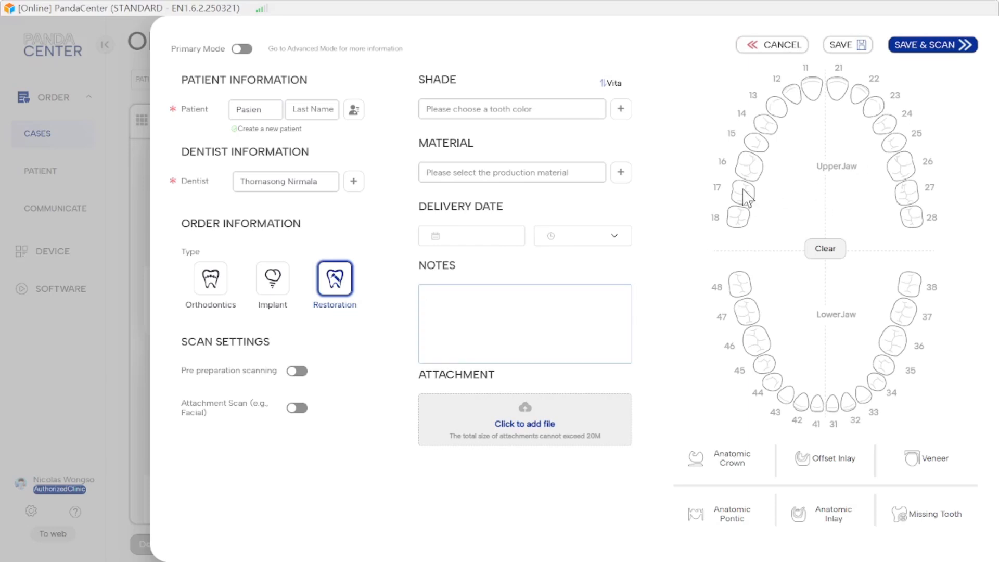
{"action": "left_click", "coordinate": [745, 192]}
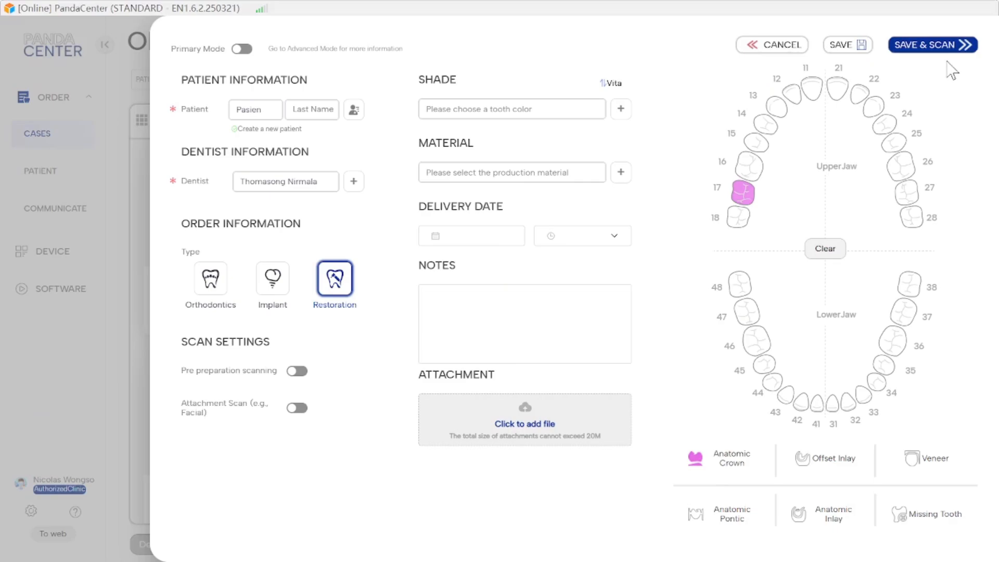
{"action": "left_click", "coordinate": [934, 43]}
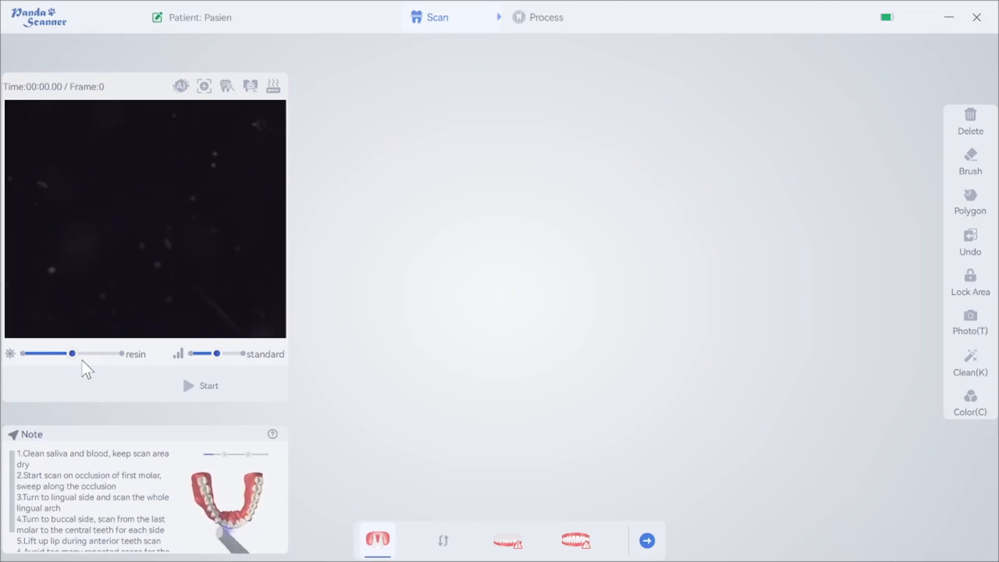
Set the scan mode to teeth and the adjacent scan level to its highest setting
{"action": "left_click", "coordinate": [114, 353]}
{"action": "left_click", "coordinate": [21, 355]}
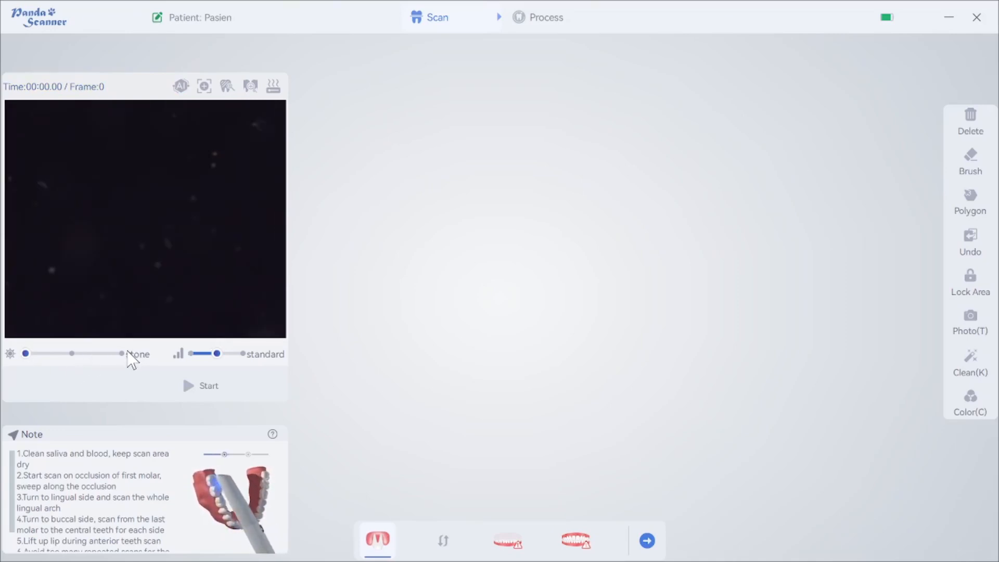
{"action": "left_click", "coordinate": [120, 353]}
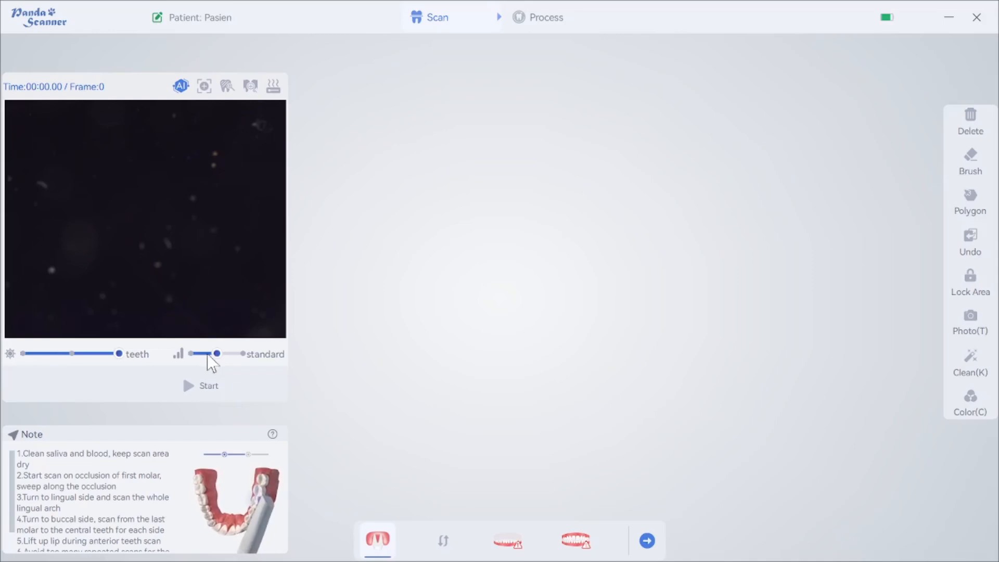
{"action": "left_click_drag", "start_coordinate": [216, 355], "coordinate": [195, 355]}
{"action": "left_click", "coordinate": [241, 354]}
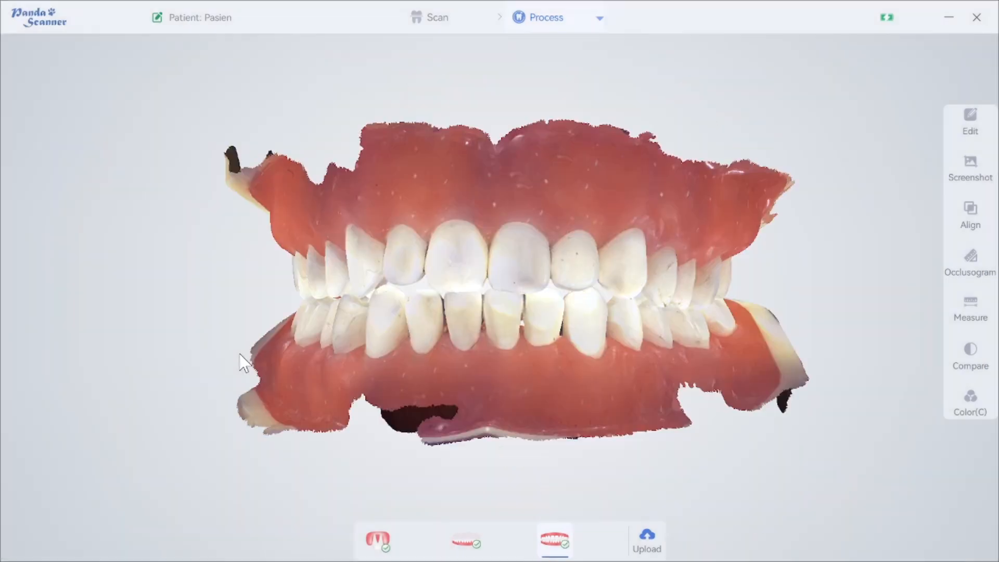
Exit the scanning session of the finished jaw scans and save the changes
{"action": "left_click_drag", "start_coordinate": [589, 383], "coordinate": [586, 407]}
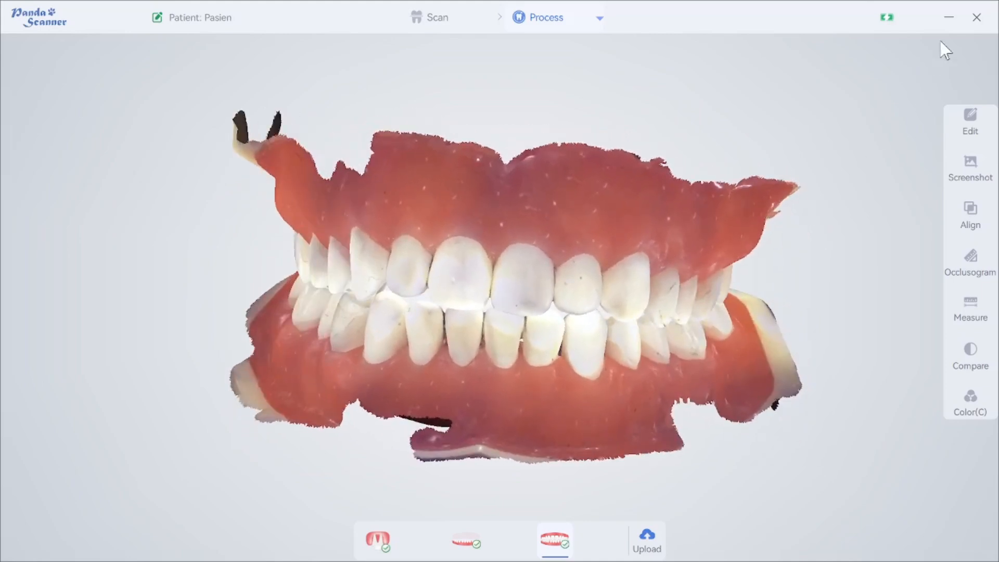
{"action": "left_click", "coordinate": [976, 18]}
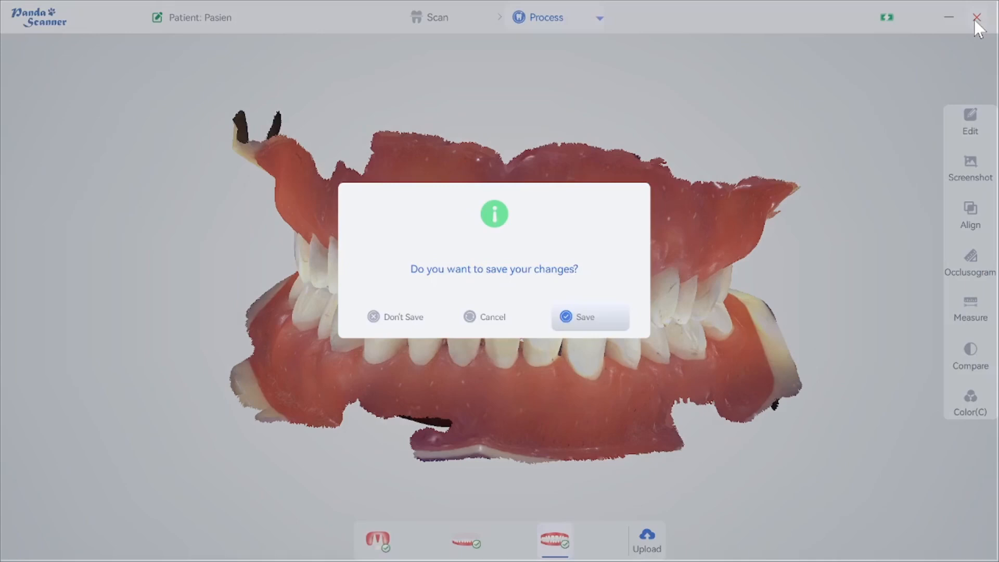
{"action": "left_click", "coordinate": [588, 318]}
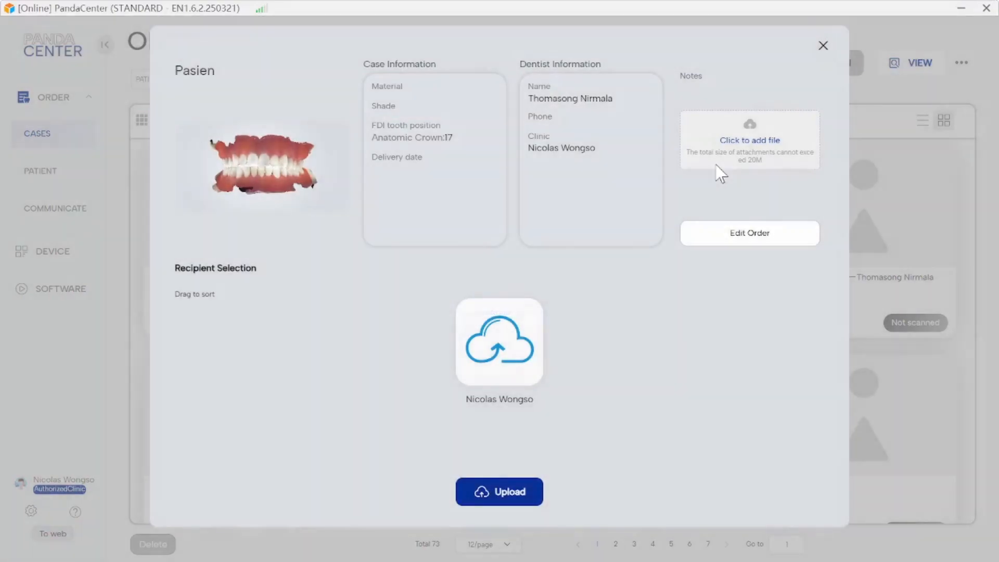
Dismiss the upload summary and open the export settings from the newly scanned case's details
{"action": "left_click", "coordinate": [824, 45]}
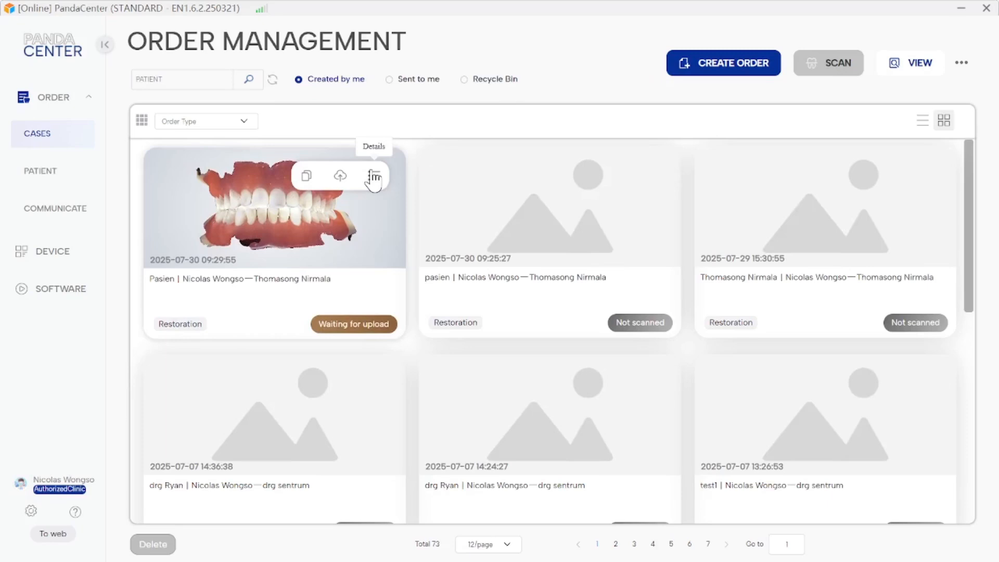
{"action": "left_click", "coordinate": [372, 178]}
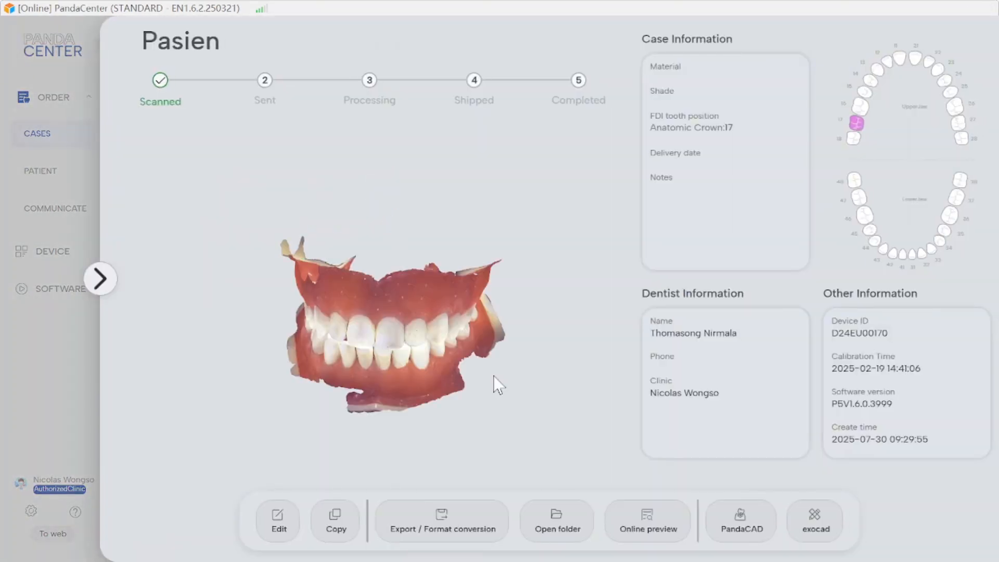
{"action": "left_click", "coordinate": [452, 527]}
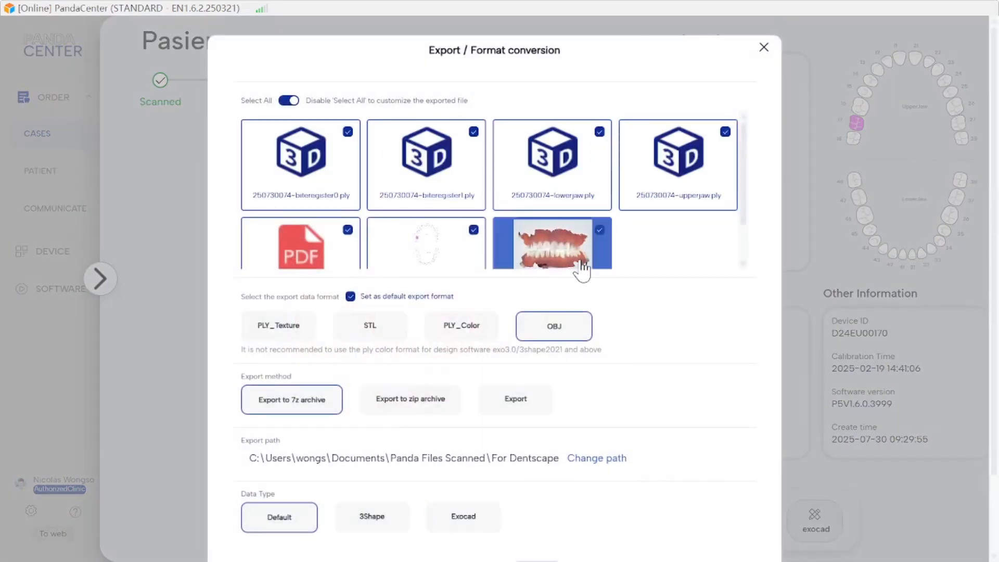
Review the case files selected for export and set the export data format to PLY_Texture
{"action": "scroll", "coordinate": [582, 269], "scroll_direction": "down", "scroll_amount": 1}
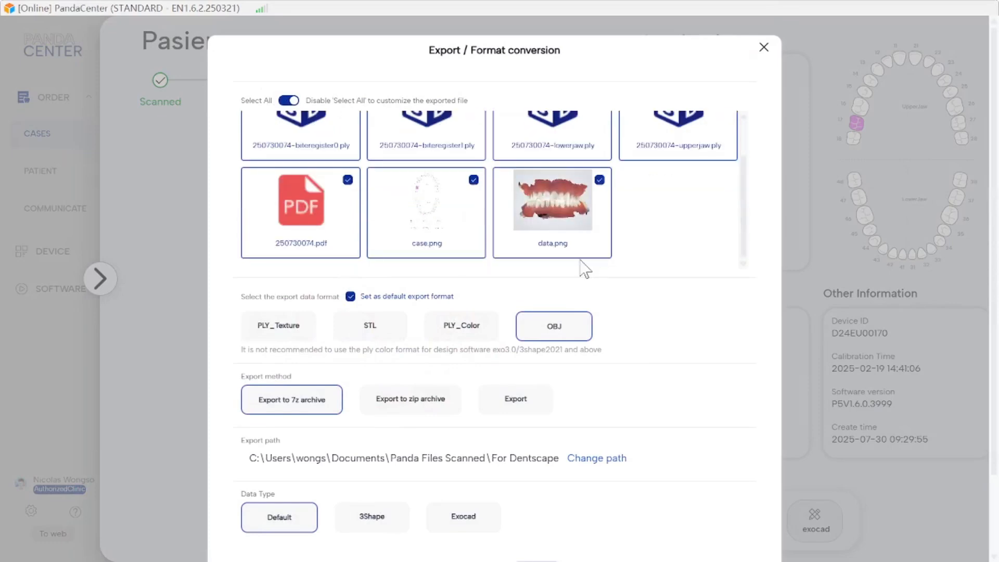
{"action": "scroll", "coordinate": [475, 201], "scroll_direction": "up", "scroll_amount": 1}
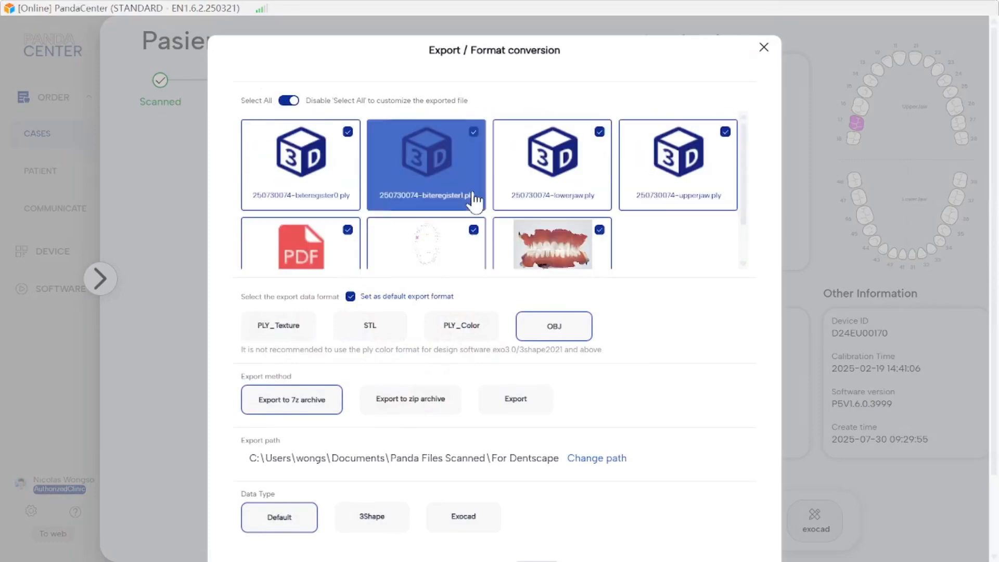
{"action": "scroll", "coordinate": [317, 247], "scroll_direction": "down", "scroll_amount": 1}
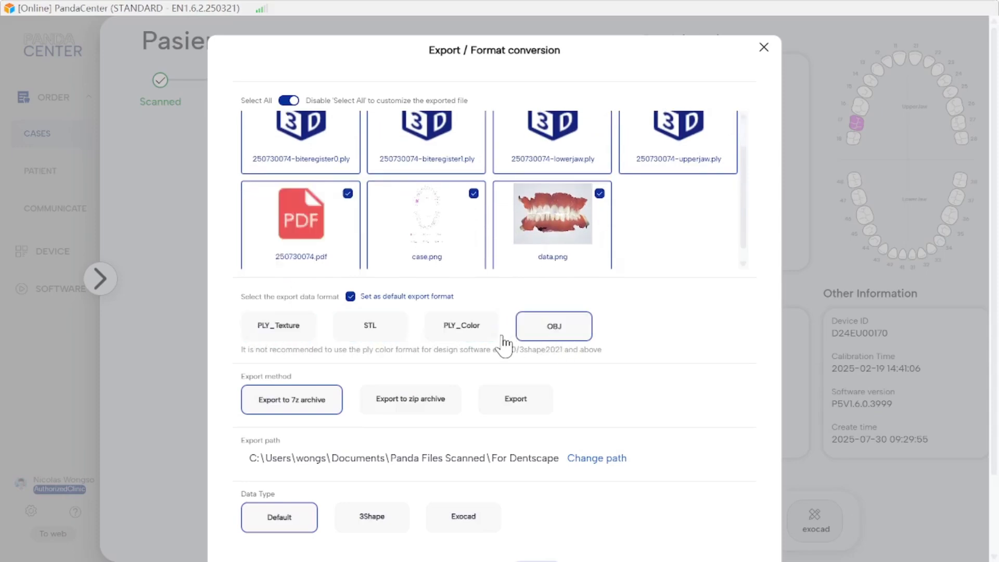
{"action": "left_click", "coordinate": [473, 333]}
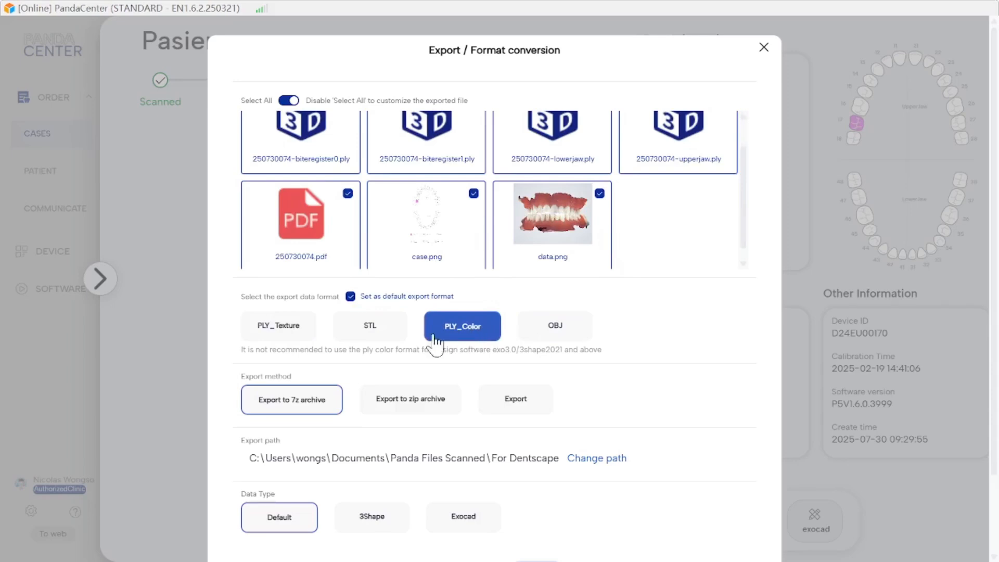
{"action": "left_click", "coordinate": [392, 339]}
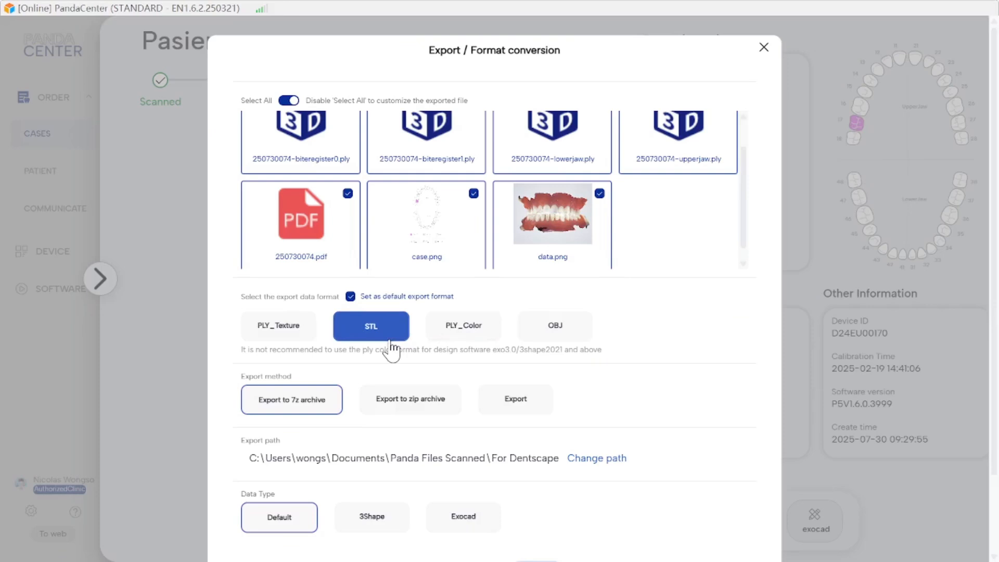
{"action": "left_click", "coordinate": [278, 333]}
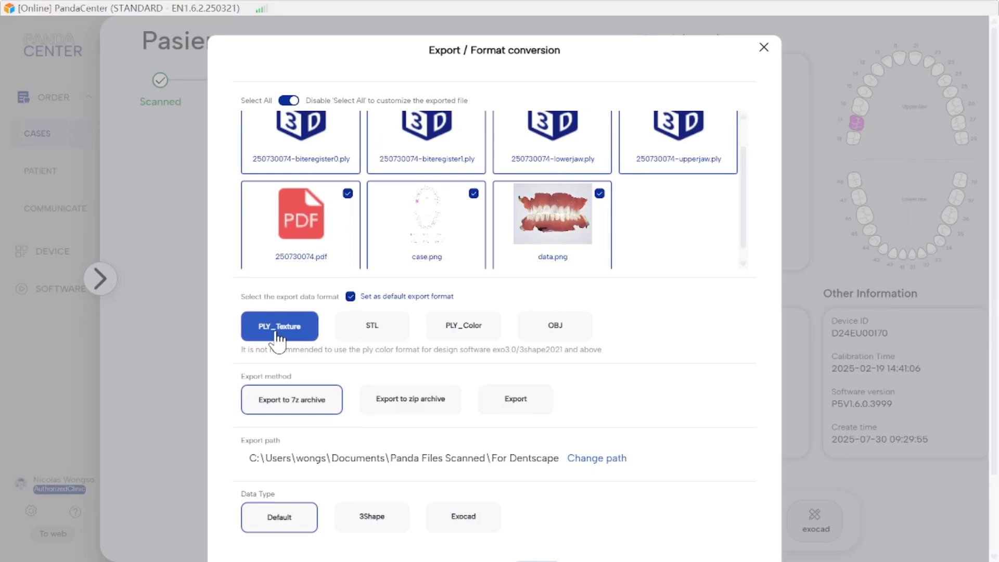
Compare the available export methods and set the method to Export to zip archive
{"action": "scroll", "coordinate": [278, 338], "scroll_direction": "down", "scroll_amount": 1}
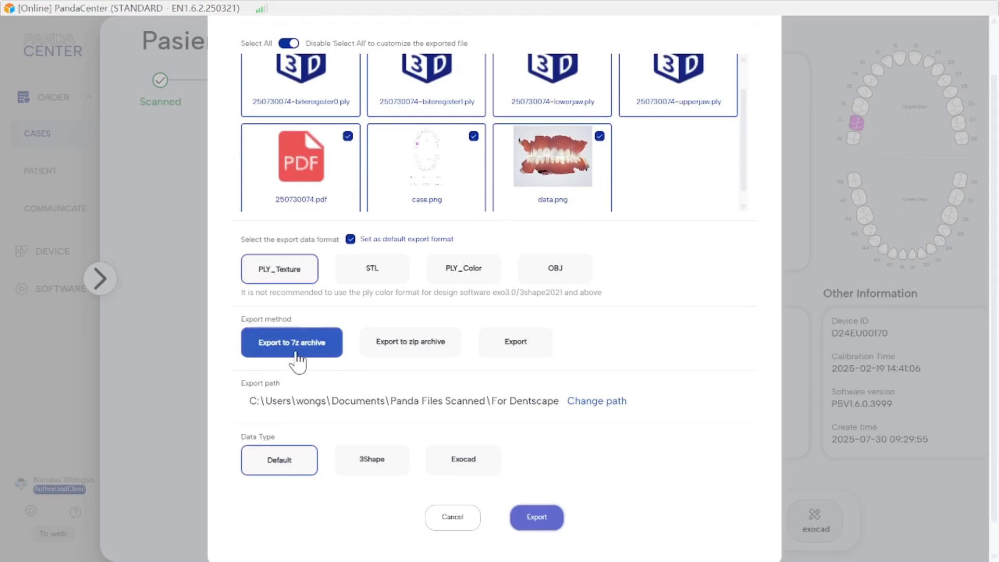
{"action": "left_click", "coordinate": [442, 344]}
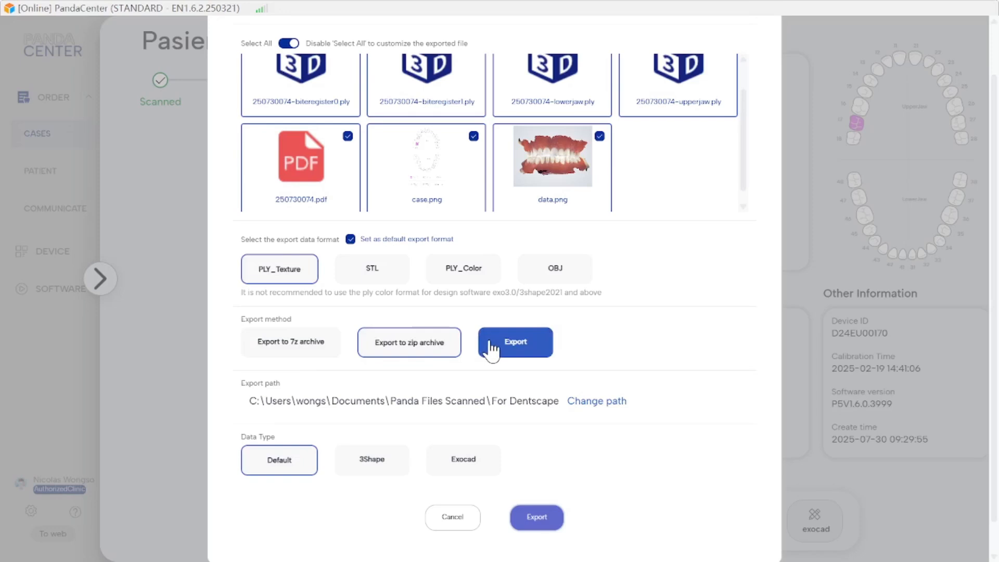
{"action": "left_click", "coordinate": [513, 342]}
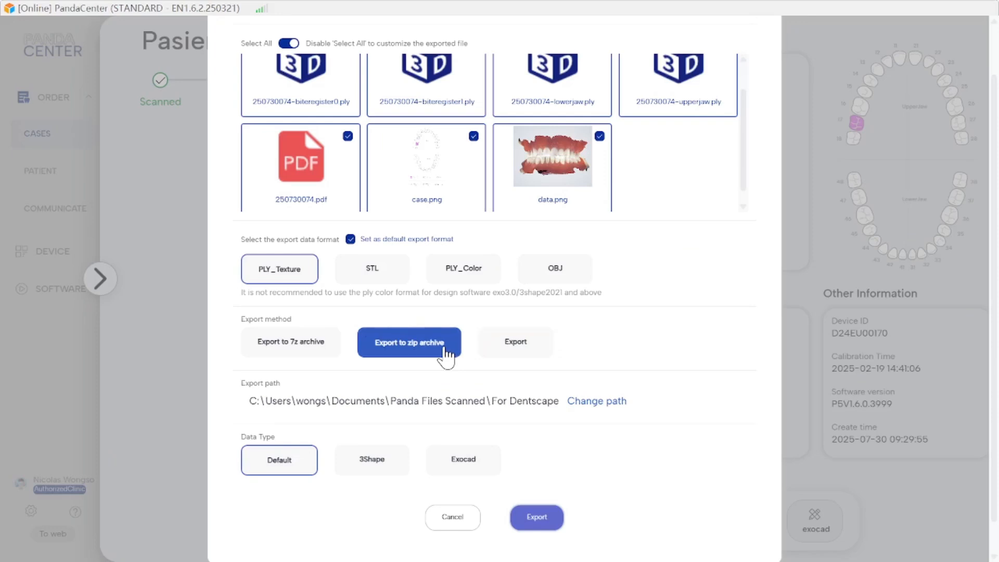
{"action": "left_click", "coordinate": [300, 346]}
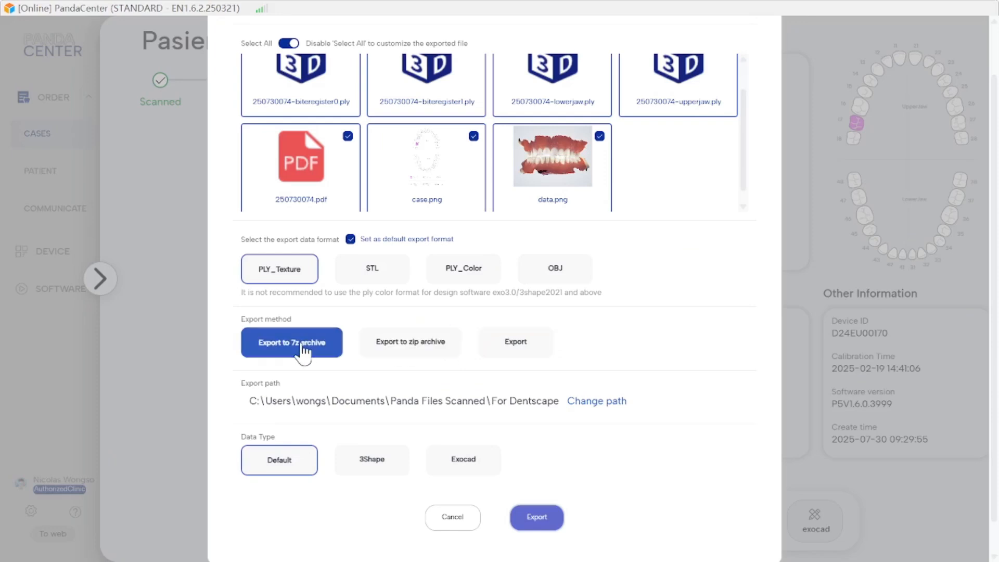
{"action": "left_click", "coordinate": [409, 349]}
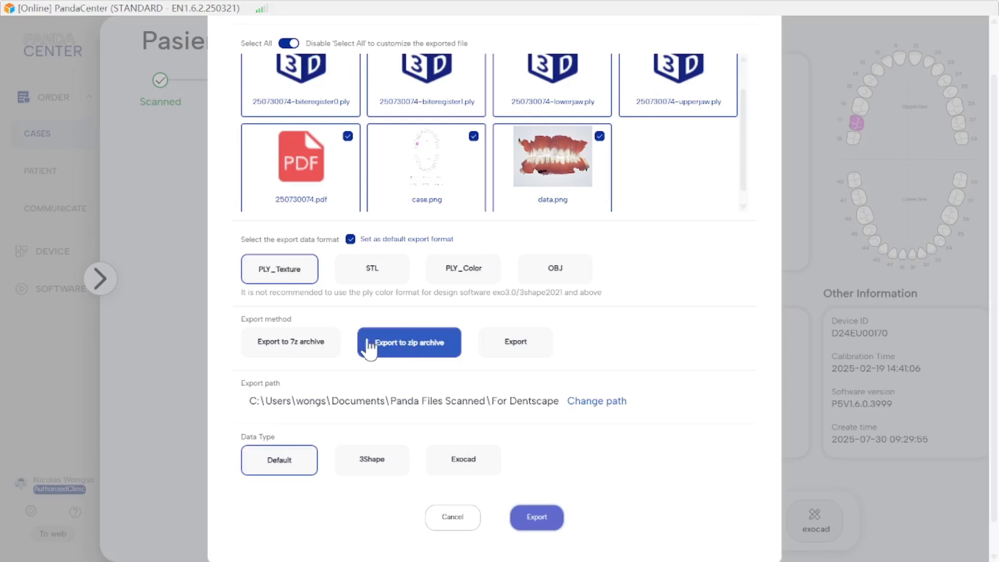
{"action": "left_click", "coordinate": [312, 345]}
{"action": "left_click", "coordinate": [408, 343]}
{"action": "left_click", "coordinate": [515, 346]}
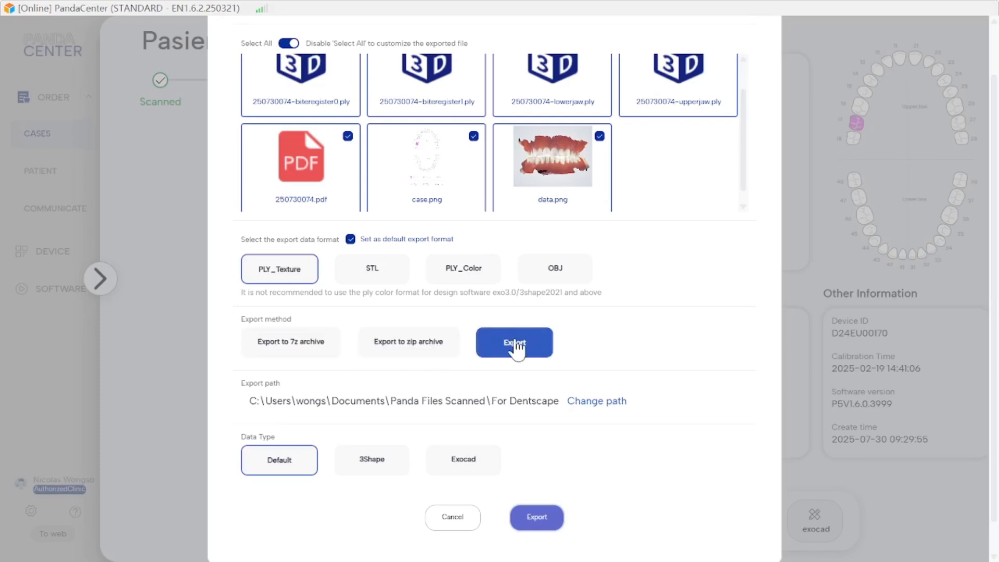
{"action": "left_click", "coordinate": [397, 348]}
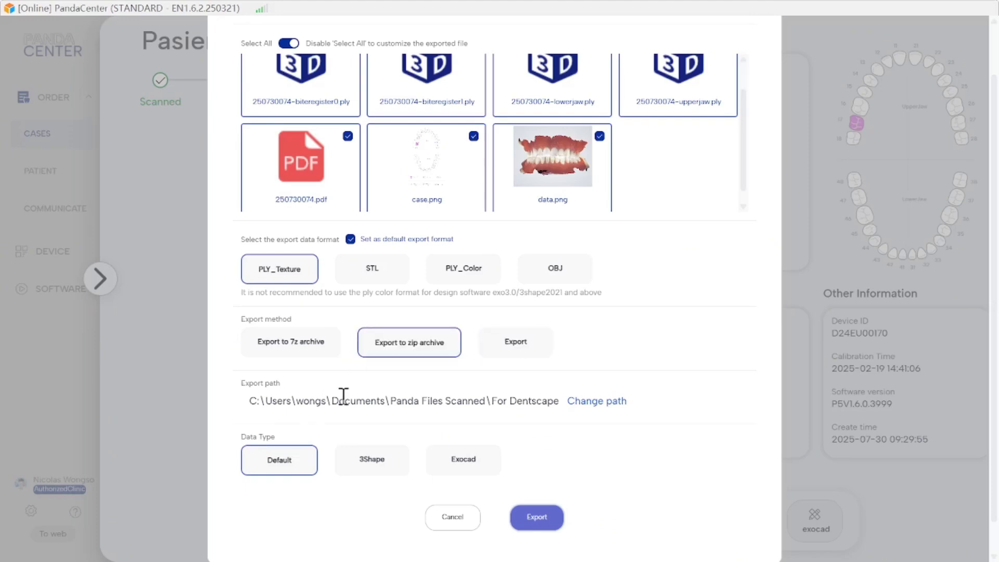
Choose the For Dentscape folder as the export path and synchronize it as the default save path
{"action": "scroll", "coordinate": [346, 404], "scroll_direction": "down", "scroll_amount": 1}
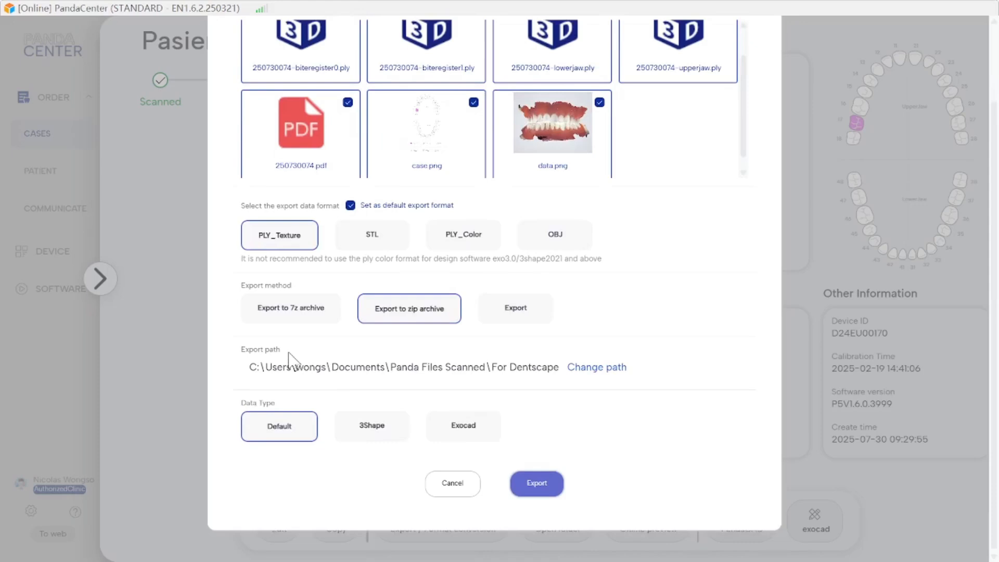
{"action": "left_click", "coordinate": [597, 368]}
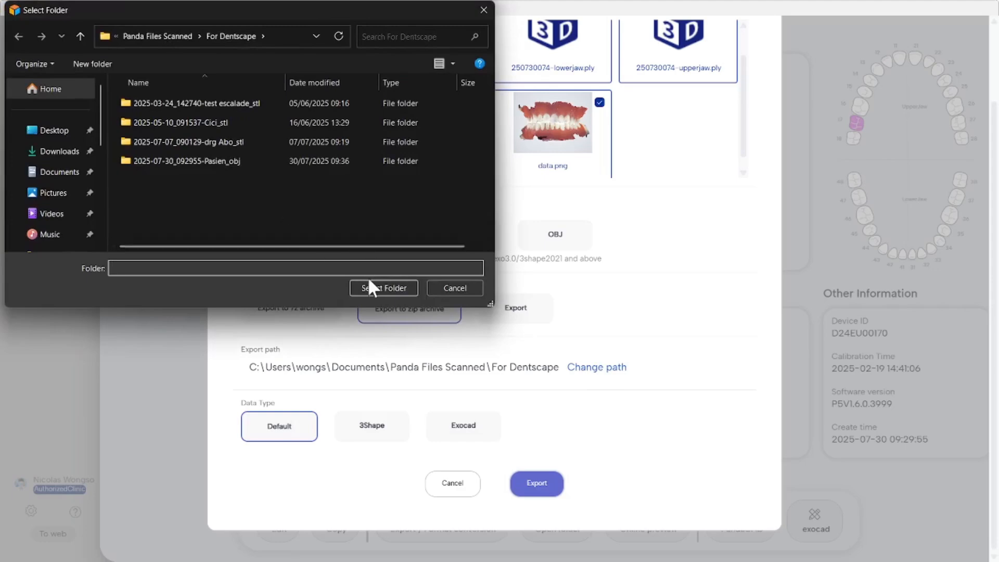
{"action": "left_click", "coordinate": [376, 292]}
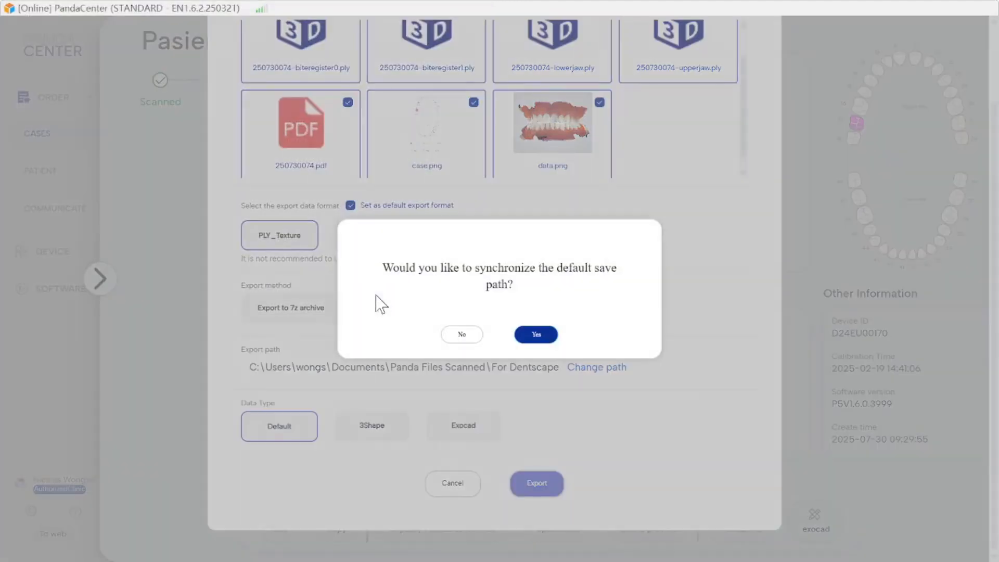
{"action": "left_click", "coordinate": [547, 335]}
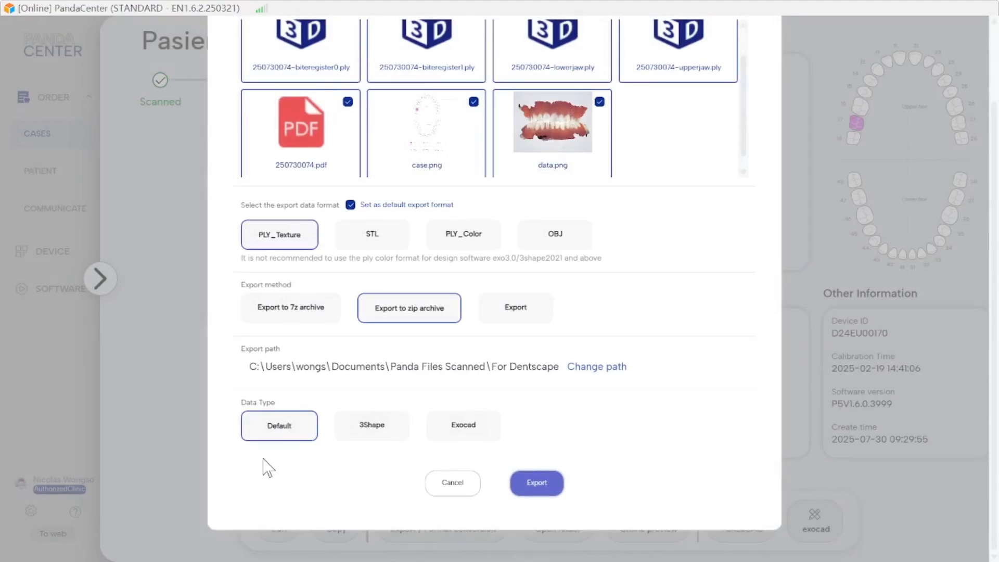
Keep the data type set to Default and export the case files
{"action": "left_click", "coordinate": [281, 431]}
{"action": "left_click", "coordinate": [372, 429]}
{"action": "left_click", "coordinate": [436, 431]}
{"action": "left_click", "coordinate": [393, 434]}
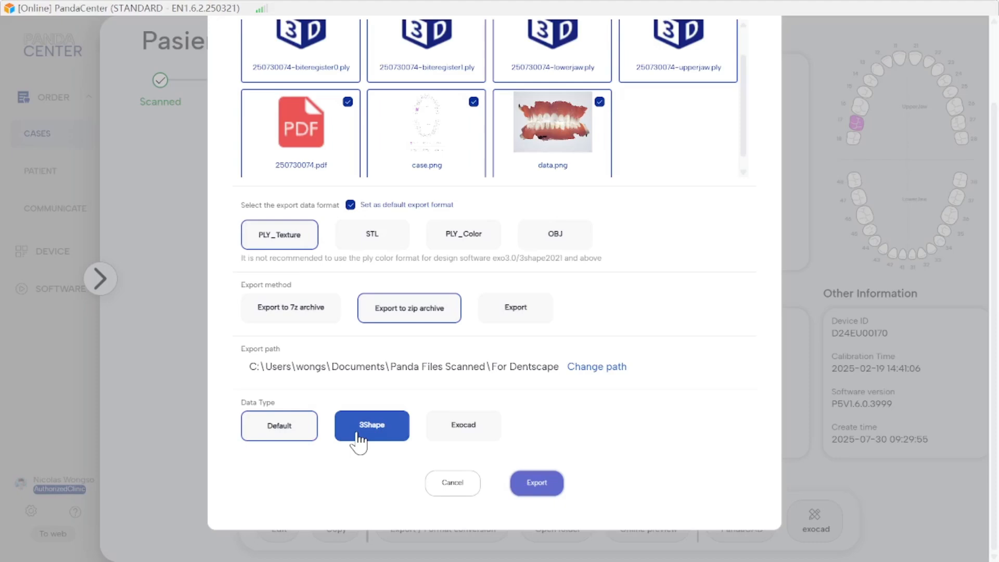
{"action": "left_click", "coordinate": [268, 448]}
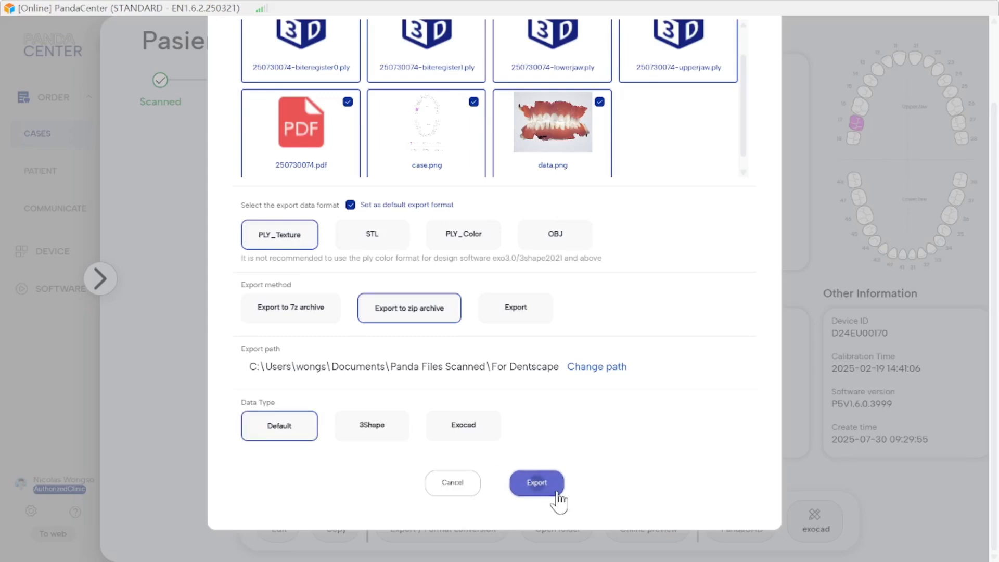
{"action": "left_click", "coordinate": [536, 482]}
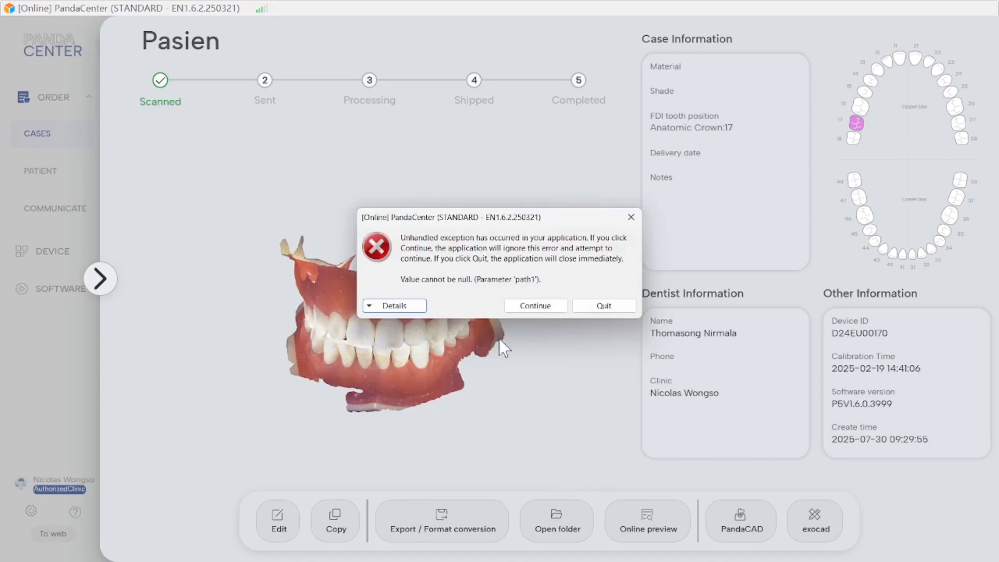
Continue past the application error and open Documents > Panda Files Scanned > For Dentscape in File Explorer
{"action": "left_click", "coordinate": [534, 307]}
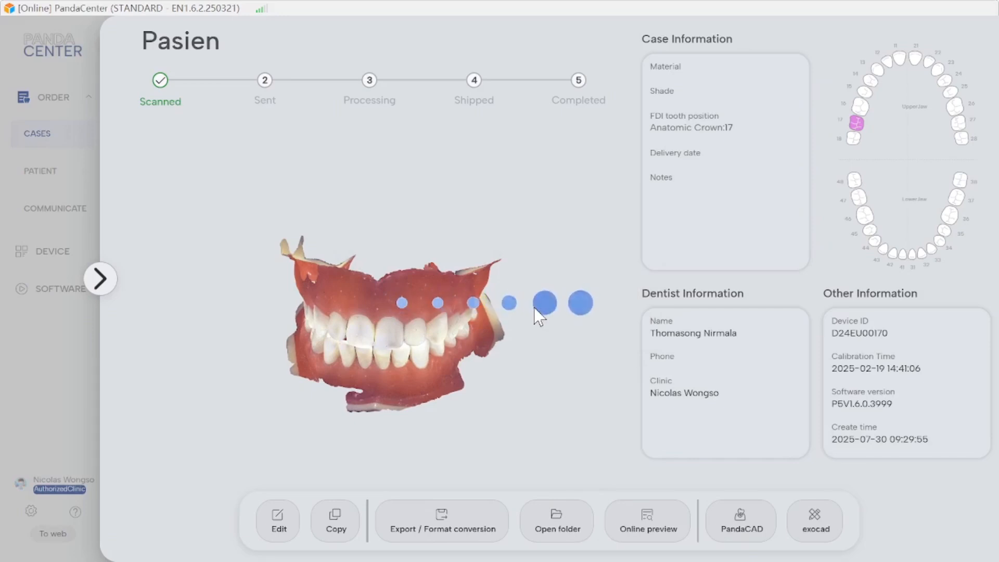
{"action": "key", "text": "super"}
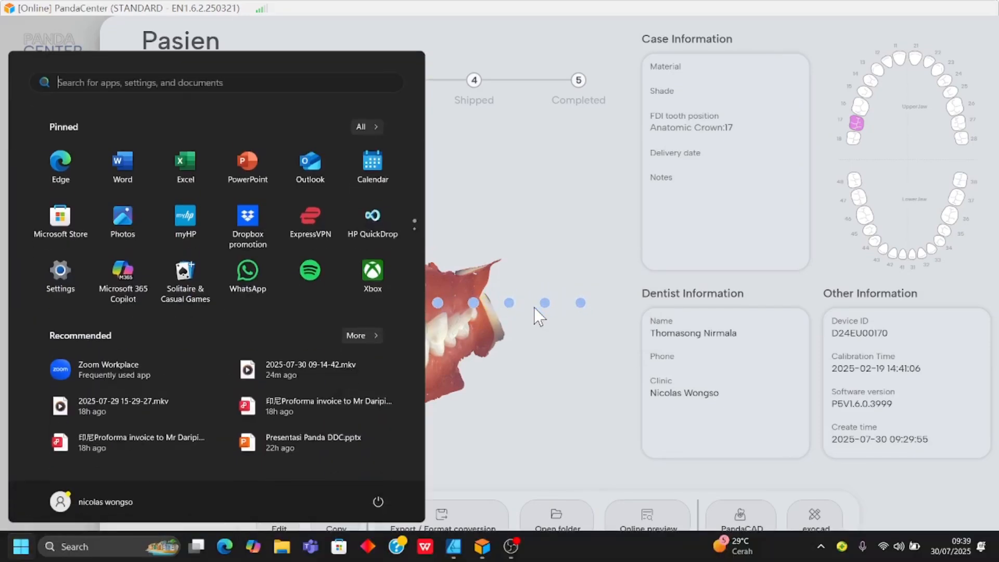
{"action": "left_click", "coordinate": [283, 551]}
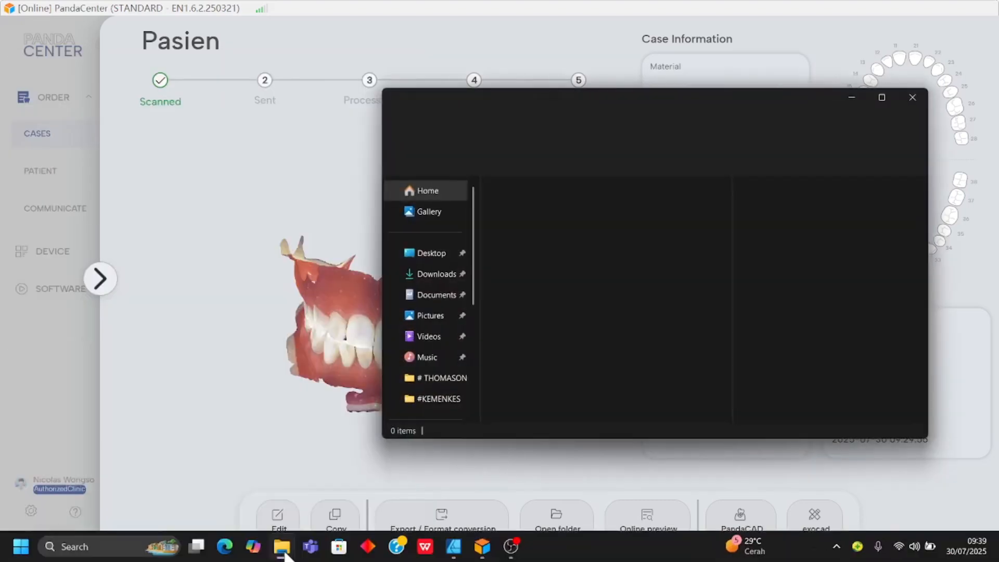
{"action": "left_click", "coordinate": [423, 293]}
{"action": "scroll", "coordinate": [542, 291], "scroll_direction": "down", "scroll_amount": 1}
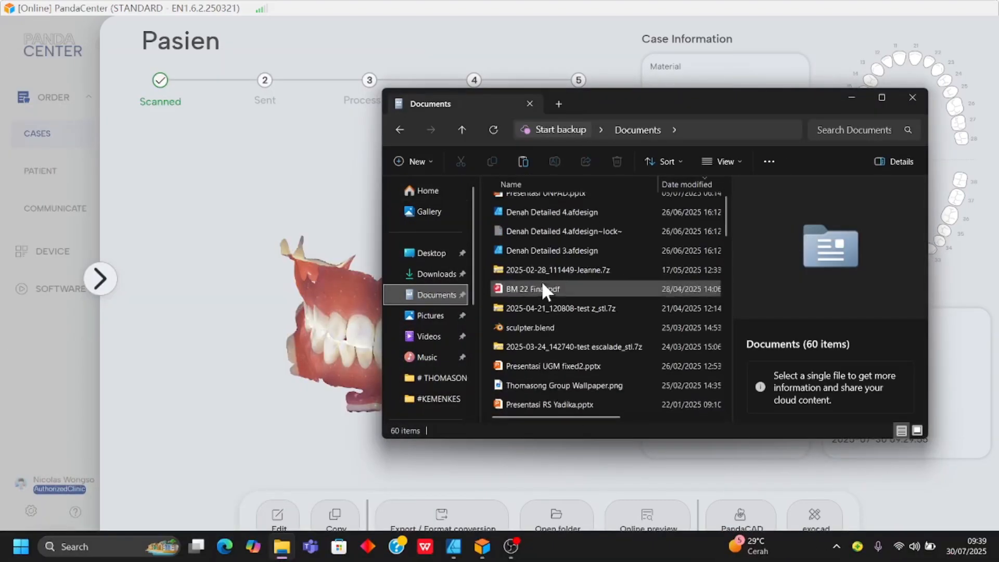
{"action": "scroll", "coordinate": [541, 280], "scroll_direction": "down", "scroll_amount": 7}
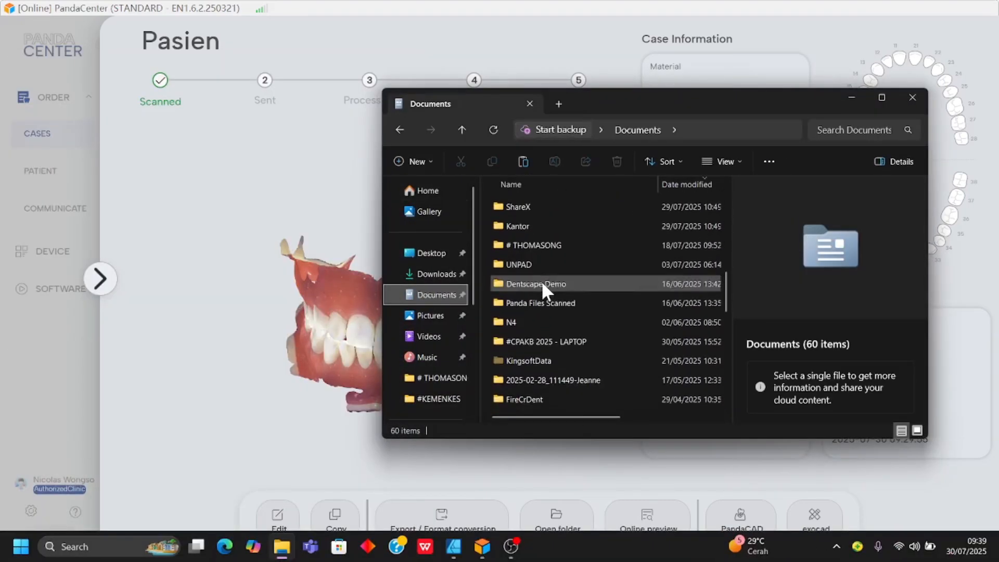
{"action": "double_click", "coordinate": [549, 286]}
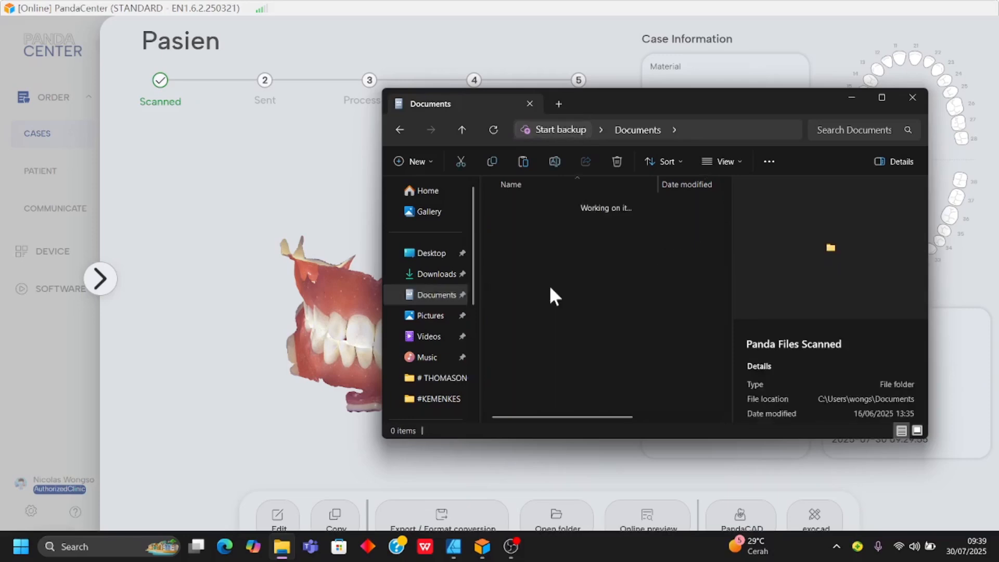
{"action": "double_click", "coordinate": [539, 243]}
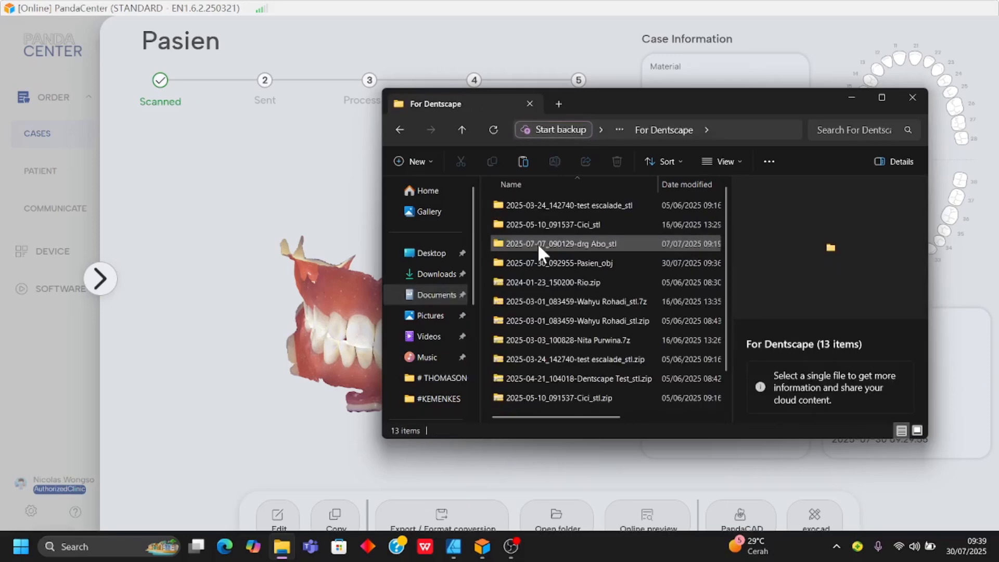
Sort the folder by date modified to check the exported 2025-07-30_092955-Pasien.zip archive, and return to PandaCenter
{"action": "left_click", "coordinate": [683, 183]}
{"action": "left_click", "coordinate": [595, 207]}
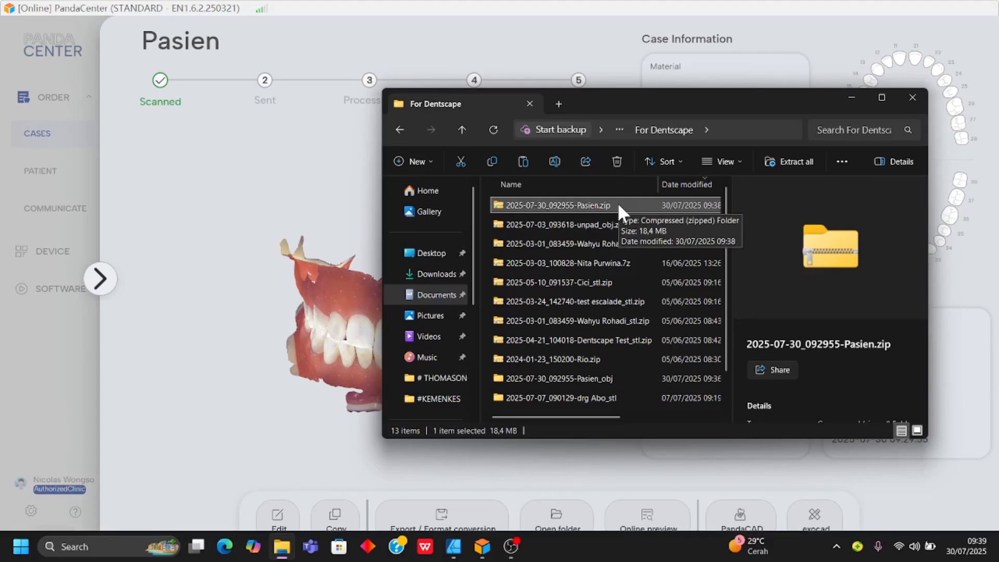
{"action": "left_click", "coordinate": [303, 280]}
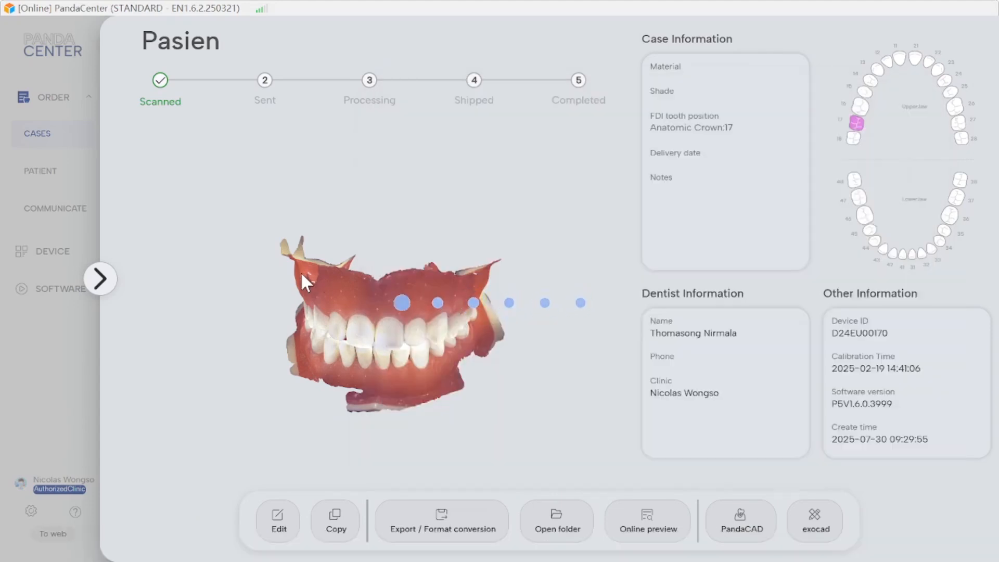